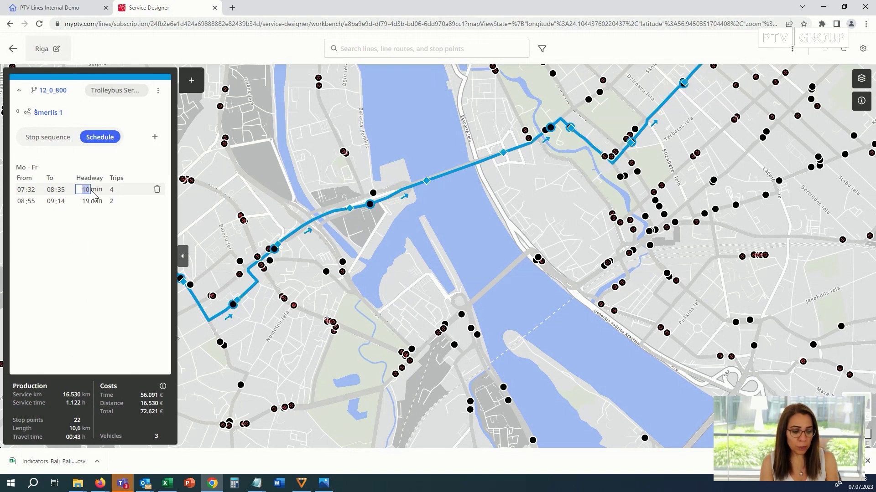
Set the 07:32–08:35 block to 5-min headway, delete the 08:55–09:14 block, and start adding trips
{"action": "left_click", "coordinate": [75, 285]}
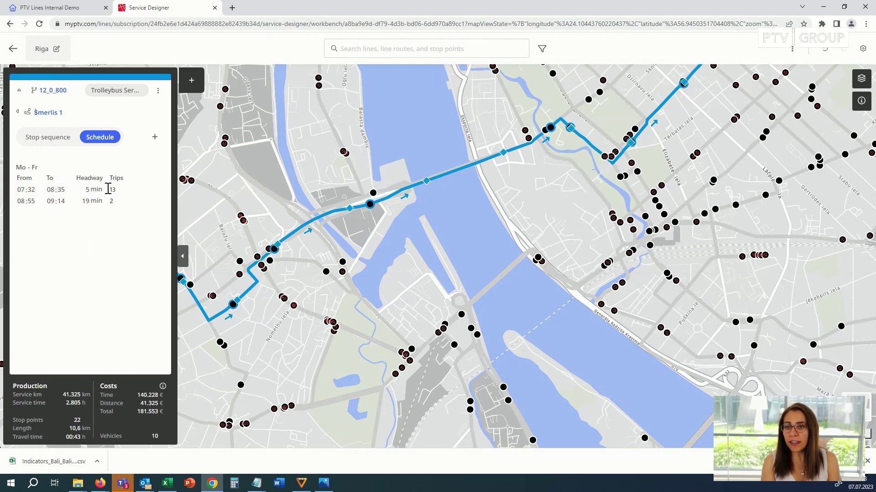
{"action": "left_click", "coordinate": [157, 203]}
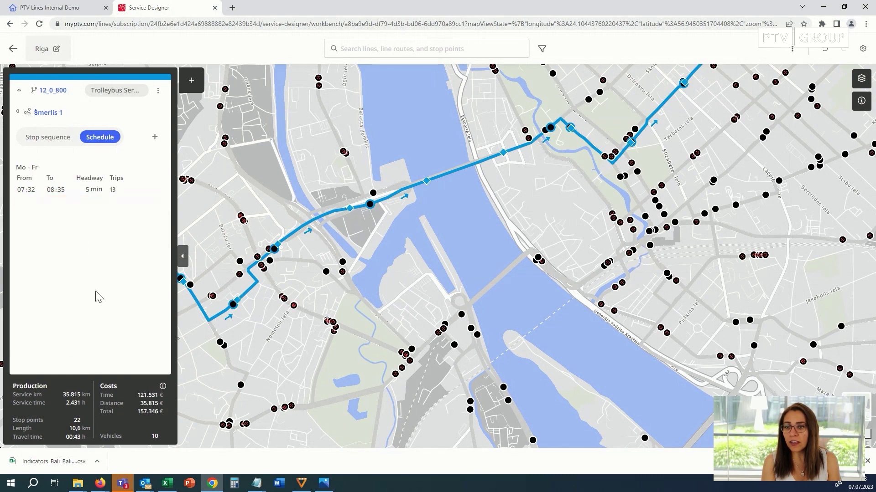
{"action": "left_click", "coordinate": [155, 137]}
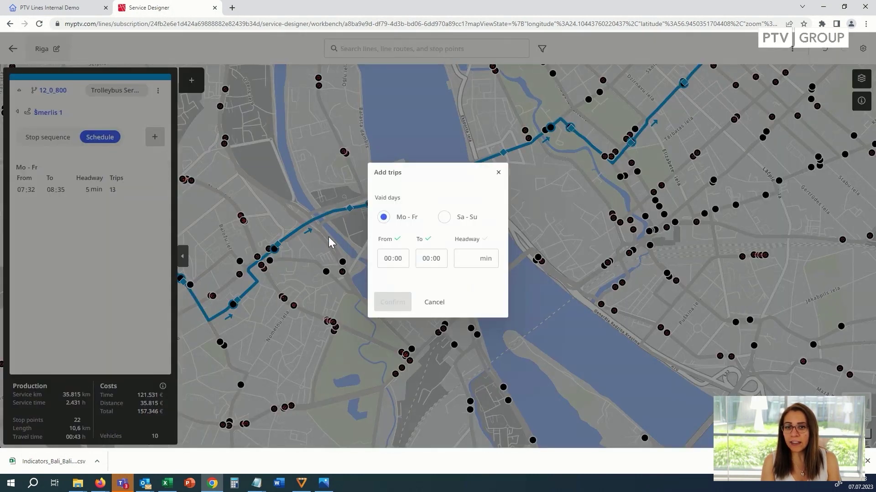
Add a Mo–Fr trip block from 08:35 to 09:00 with a 2-minute headway and confirm it
{"action": "left_click", "coordinate": [387, 261]}
{"action": "type", "text": "08:35"}
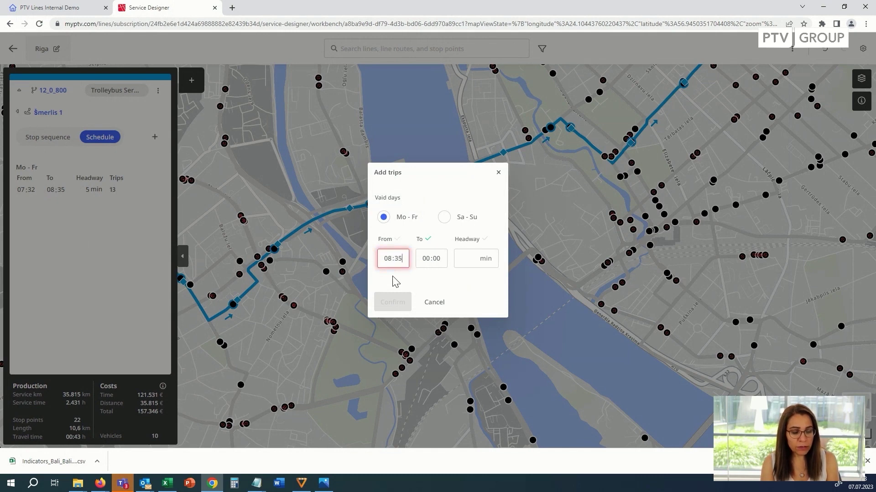
{"action": "type", "text": "9"}
{"action": "left_click", "coordinate": [428, 259]}
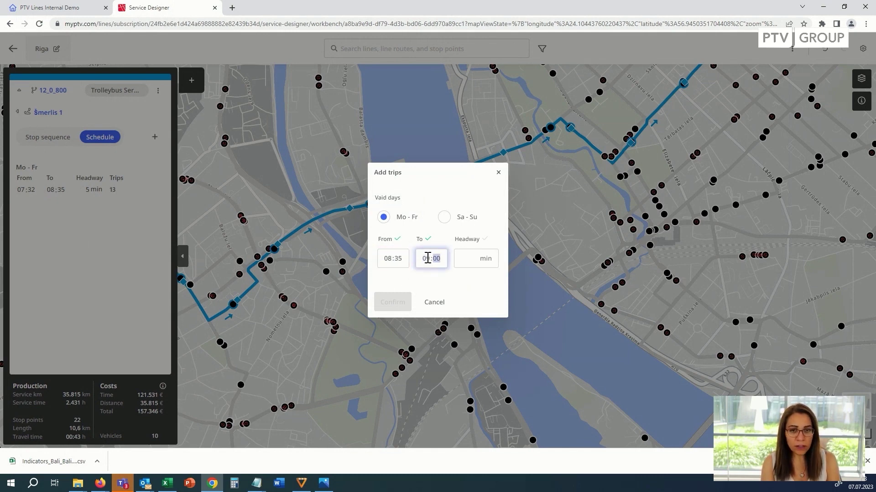
{"action": "left_click", "coordinate": [470, 256]}
{"action": "type", "text": "2"}
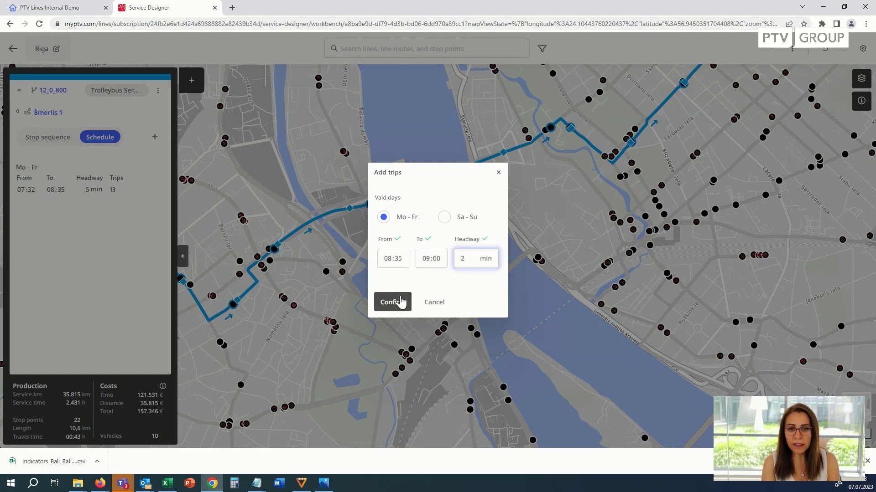
{"action": "left_click", "coordinate": [391, 302]}
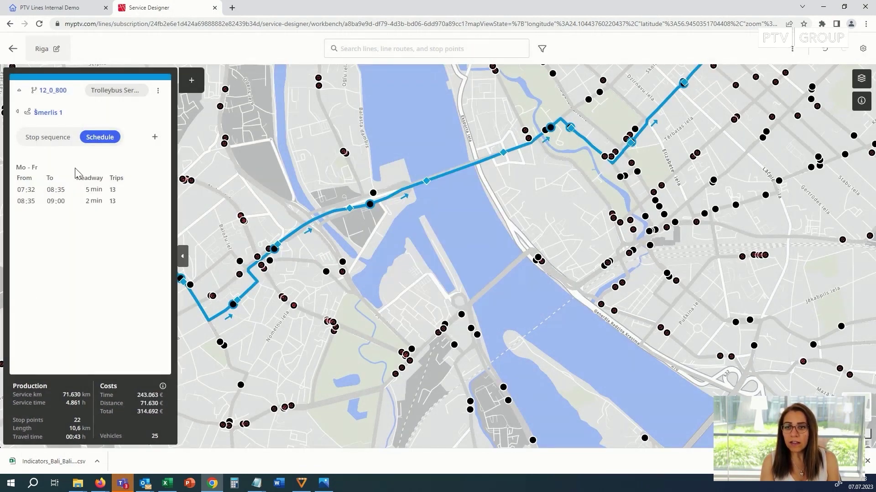
In Scenario settings > Valid days, drag Saturday and Sunday into the Monday–Friday tile and confirm
{"action": "left_click", "coordinate": [860, 49]}
{"action": "left_click", "coordinate": [243, 104]}
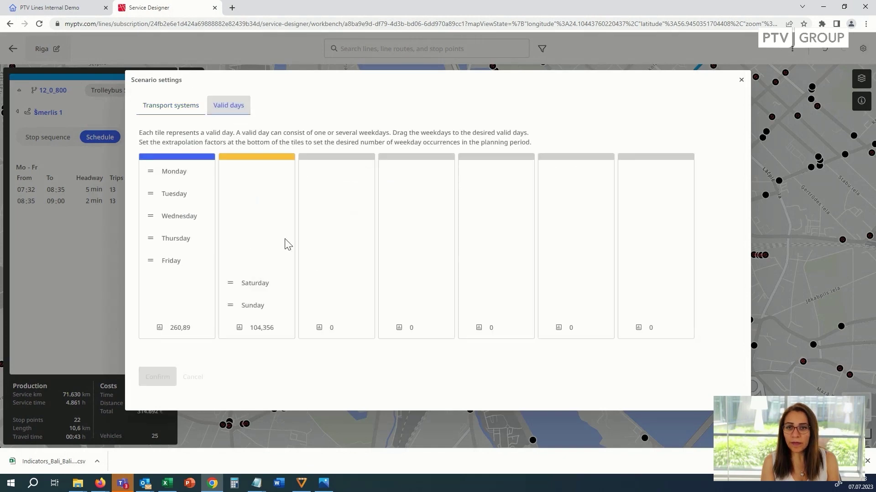
{"action": "left_click_drag", "start_coordinate": [254, 284], "coordinate": [187, 291]}
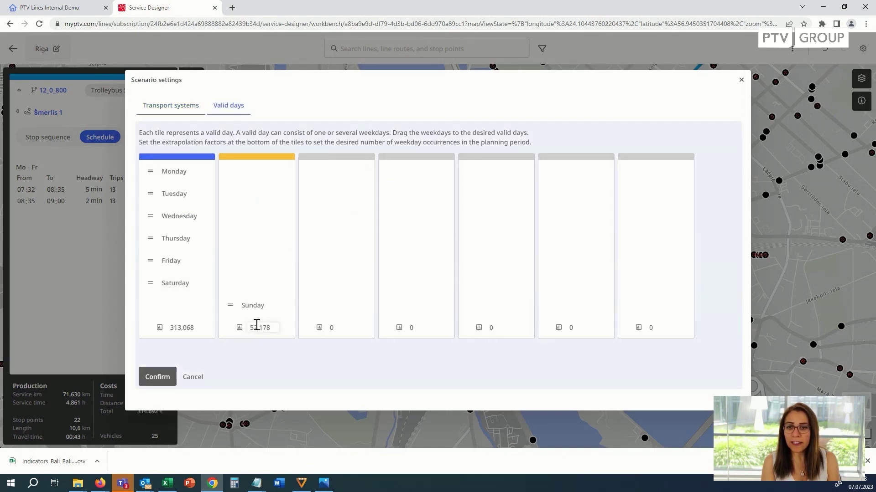
{"action": "left_click_drag", "start_coordinate": [247, 305], "coordinate": [169, 308]}
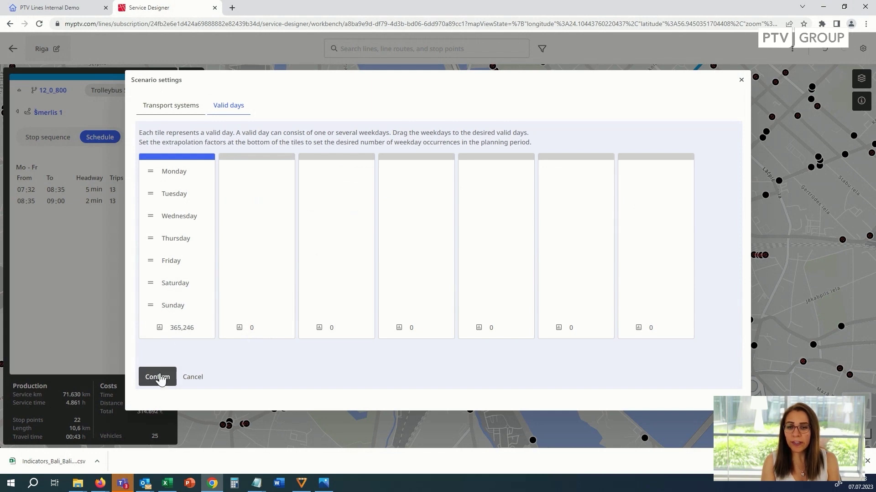
{"action": "left_click", "coordinate": [159, 378]}
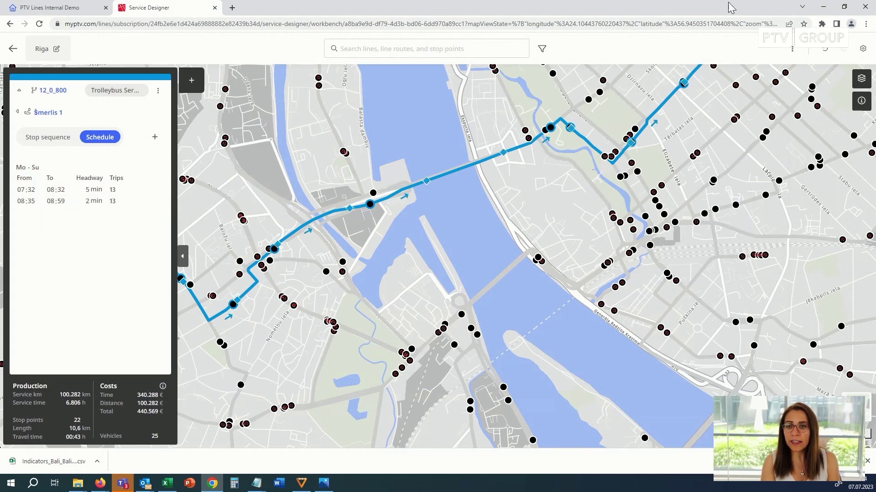
Change the merged Mo–Su valid day's extrapolation factor from 365.246 to 7 and confirm
{"action": "left_click", "coordinate": [863, 48]}
{"action": "left_click", "coordinate": [229, 105]}
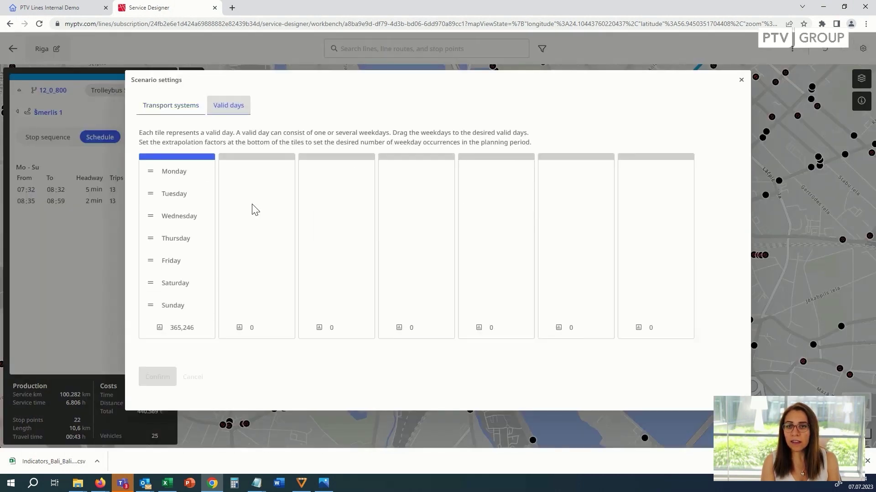
{"action": "double_click", "coordinate": [184, 328]}
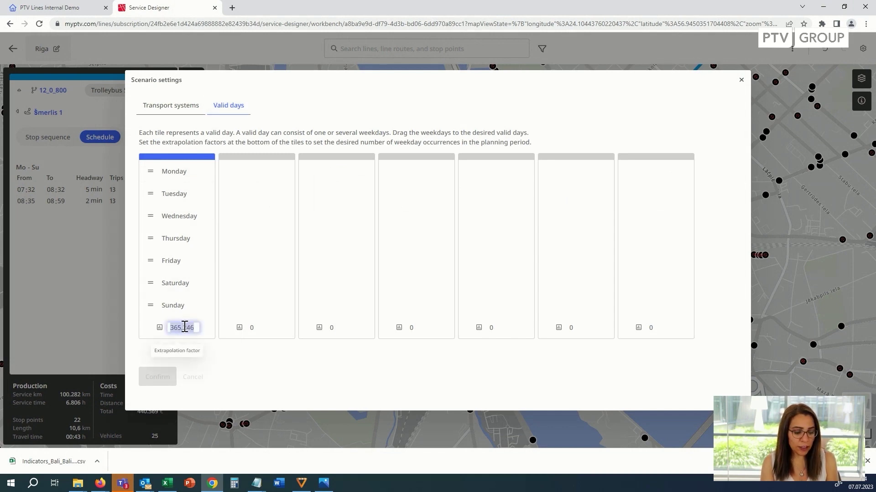
{"action": "type", "text": "7"}
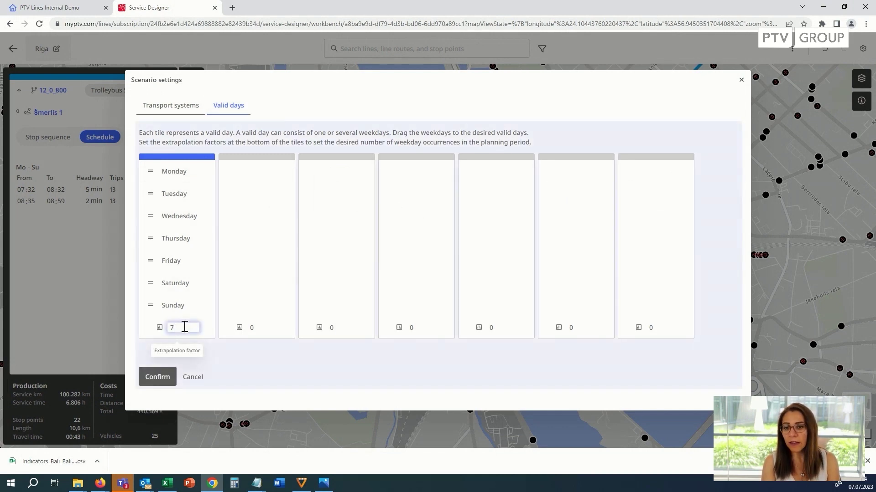
{"action": "left_click", "coordinate": [151, 380]}
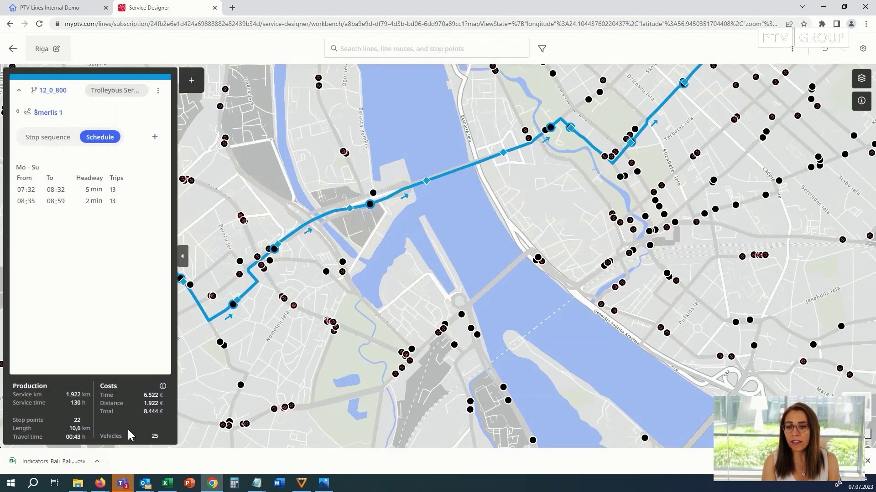